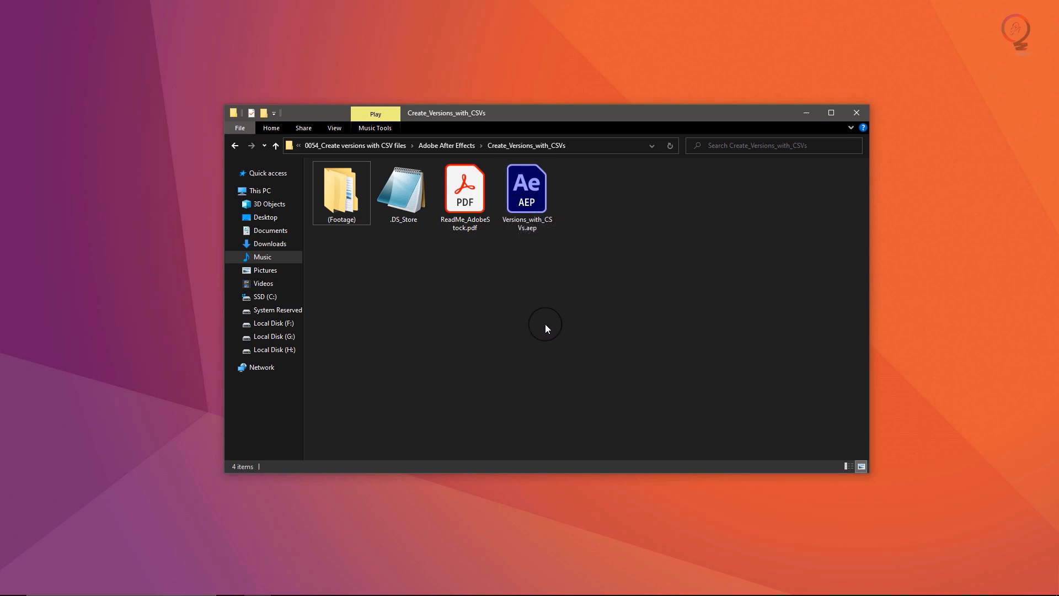
Open the Versions_with_CSVs.aep project from the Create_Versions_with_CSVs folder.
click(525, 189)
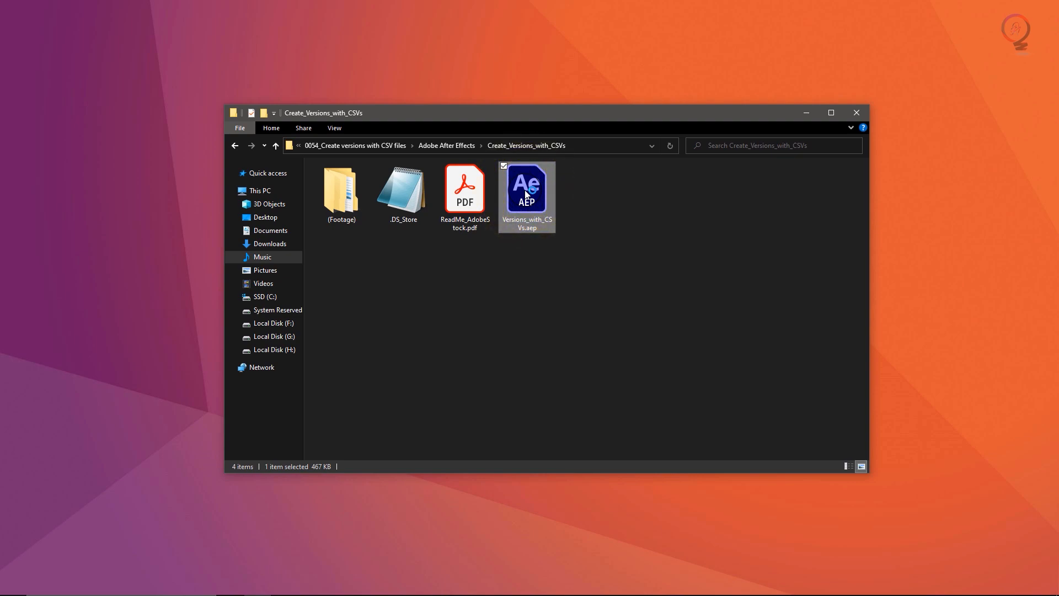
double_click(525, 190)
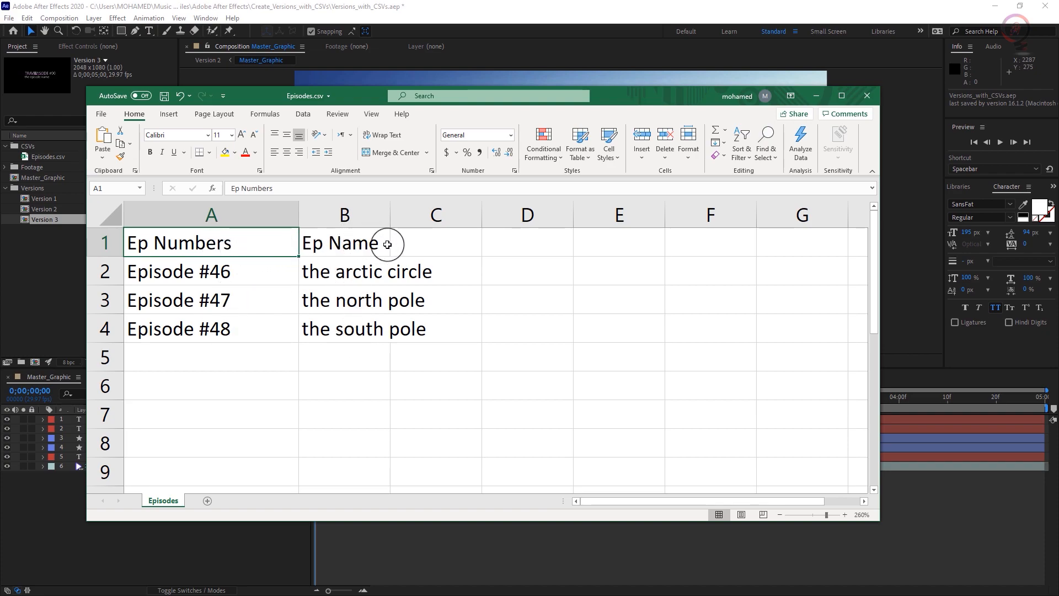
Auto-fit the width of the Ep Name column in Episodes.csv to its contents.
click(394, 242)
click(365, 241)
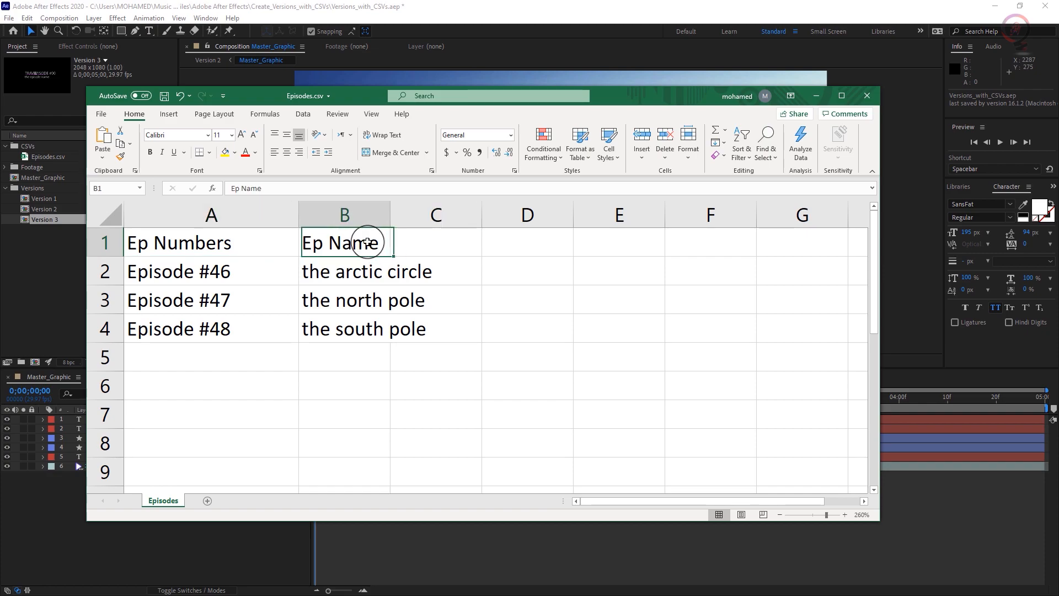
double_click(391, 213)
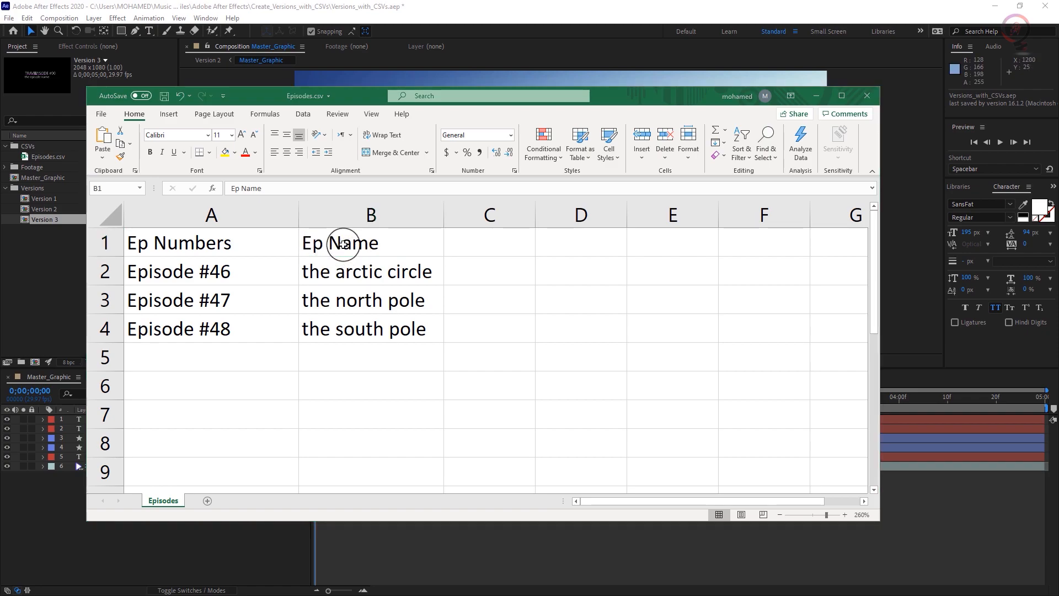
Examine the Ep Name header and how the episode numbers pair with the episode names in each row.
click(383, 241)
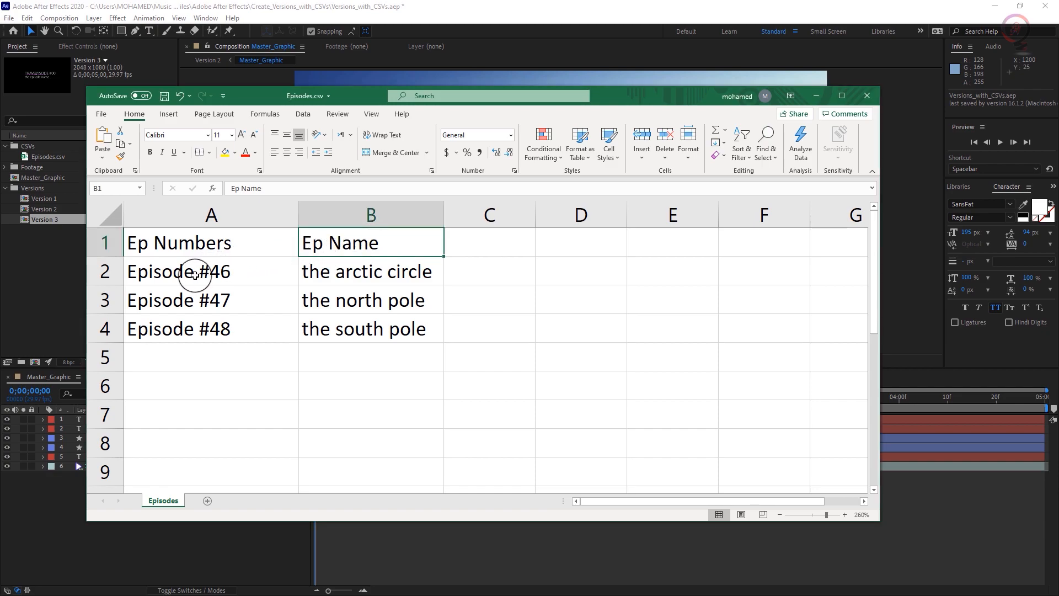
click(233, 275)
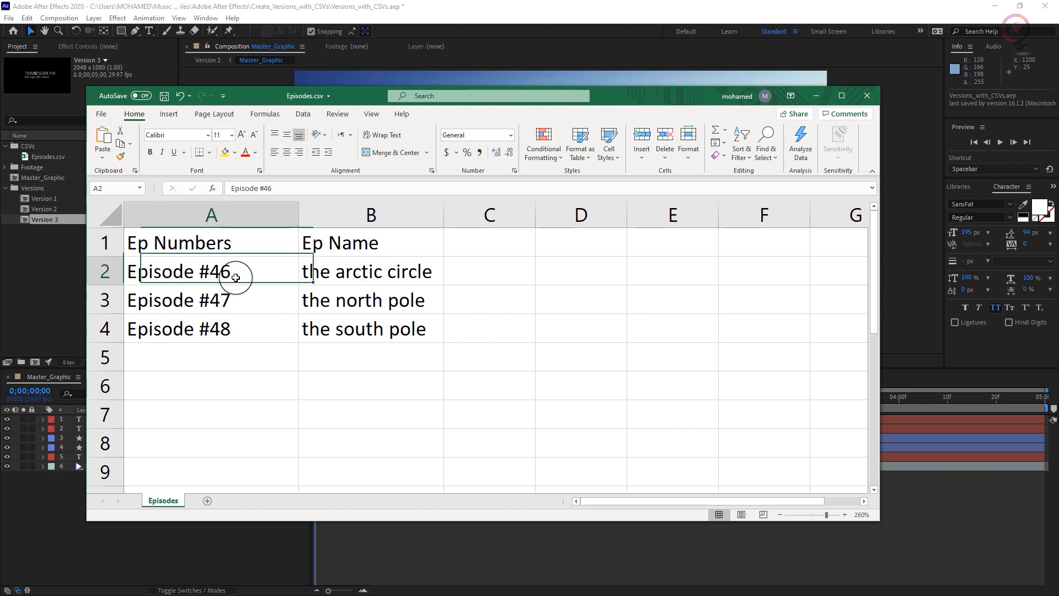
click(231, 297)
click(224, 334)
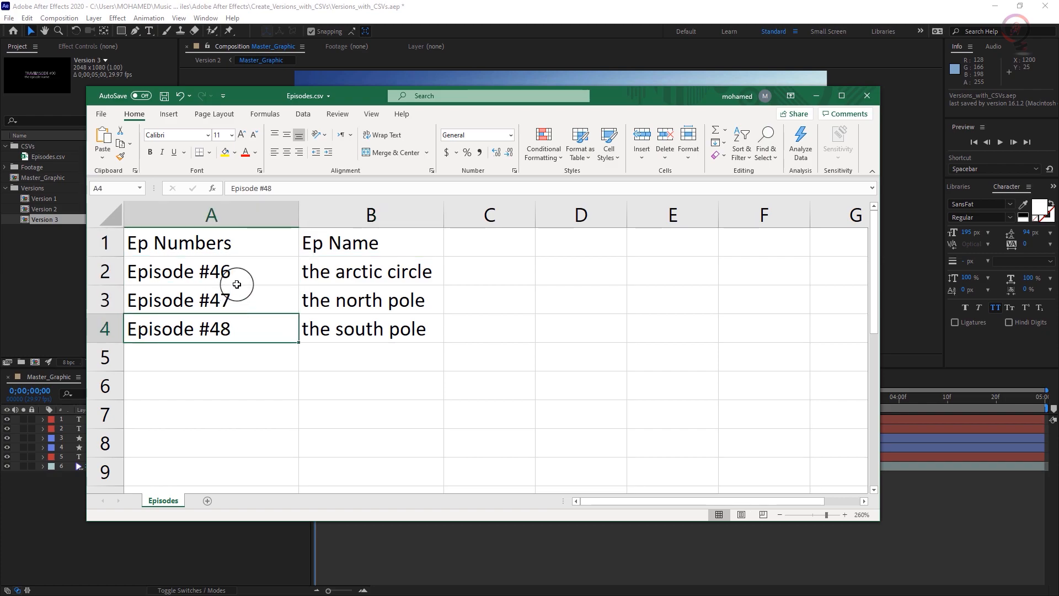
click(277, 271)
click(406, 273)
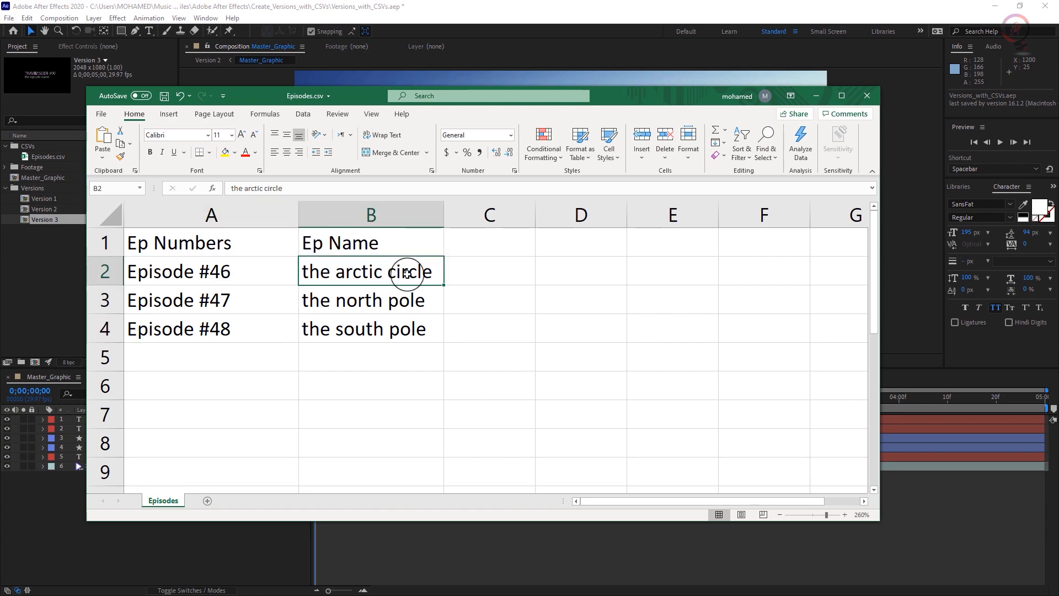
click(218, 302)
click(361, 308)
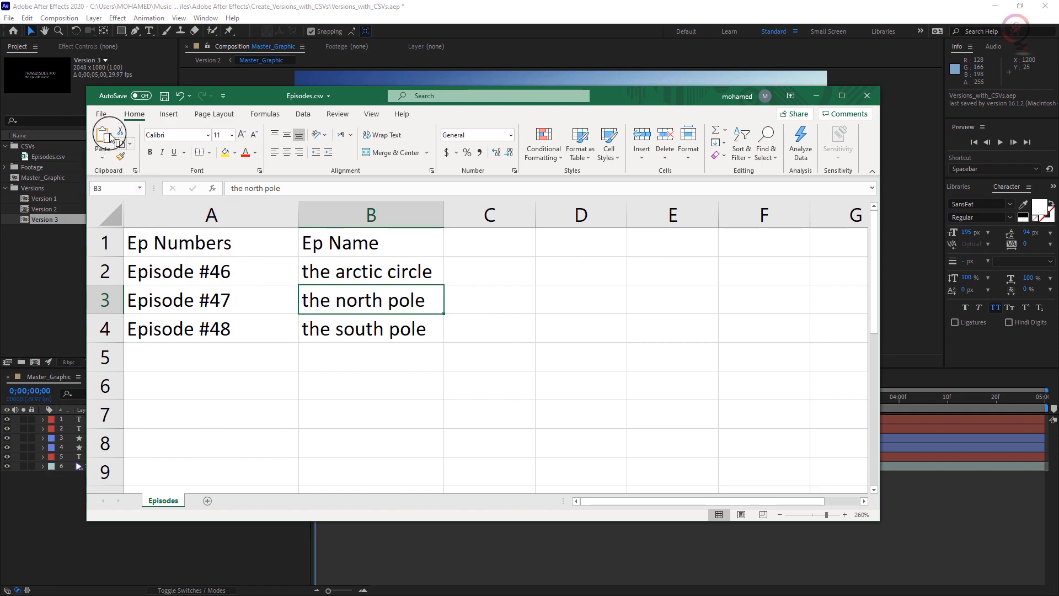
Check the file formats offered for saving a copy of Episodes.csv, and return to After Effects without saving.
click(101, 114)
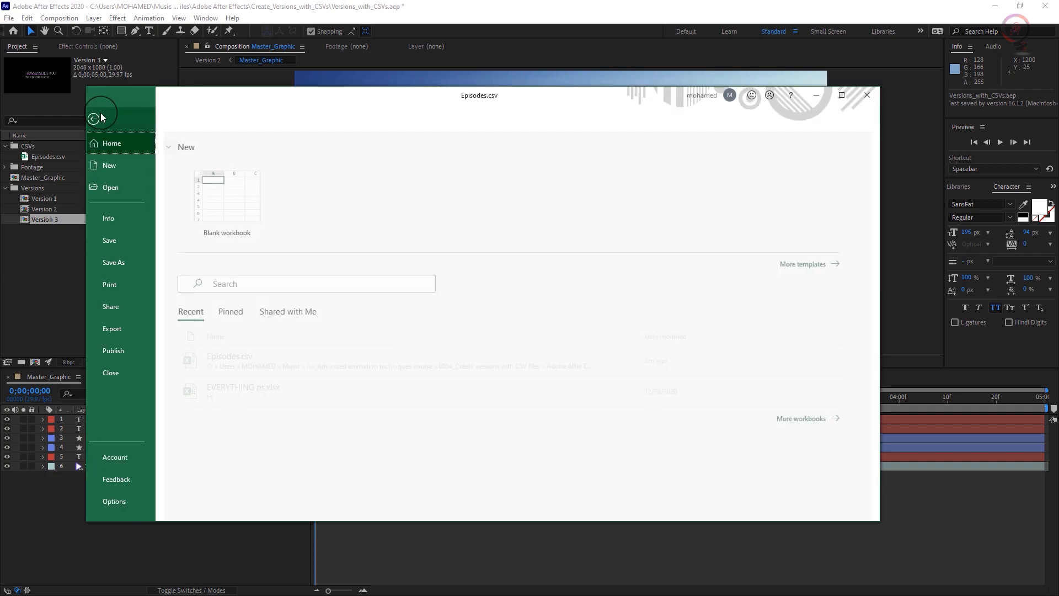
click(125, 267)
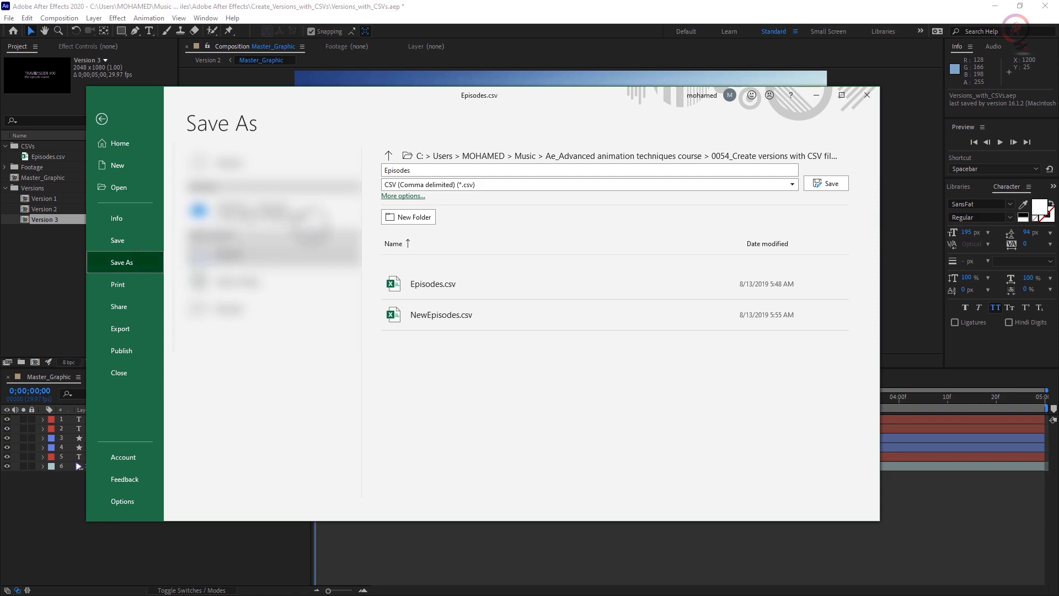
click(791, 186)
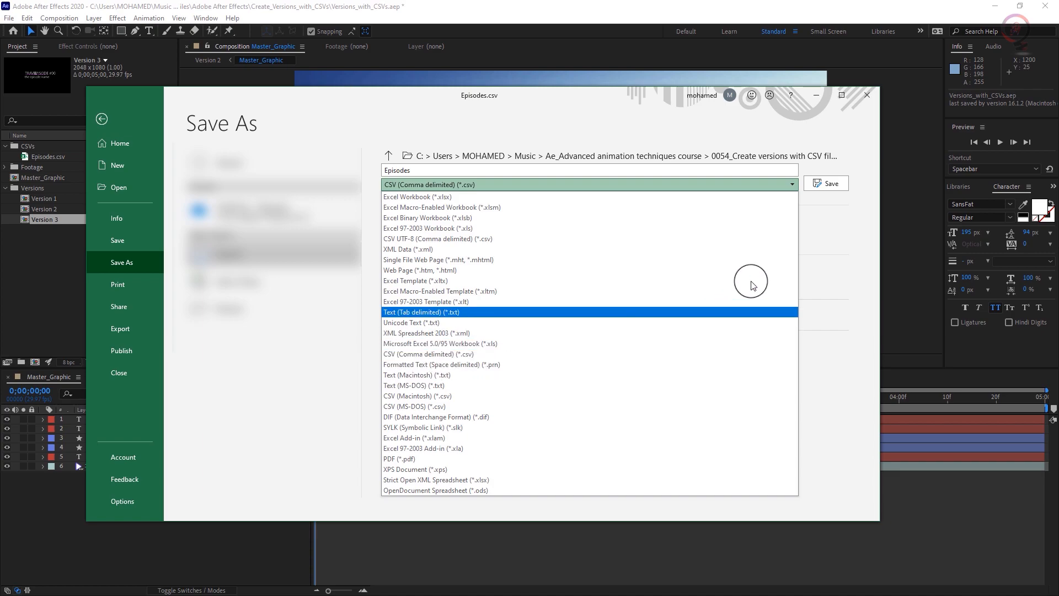
click(862, 155)
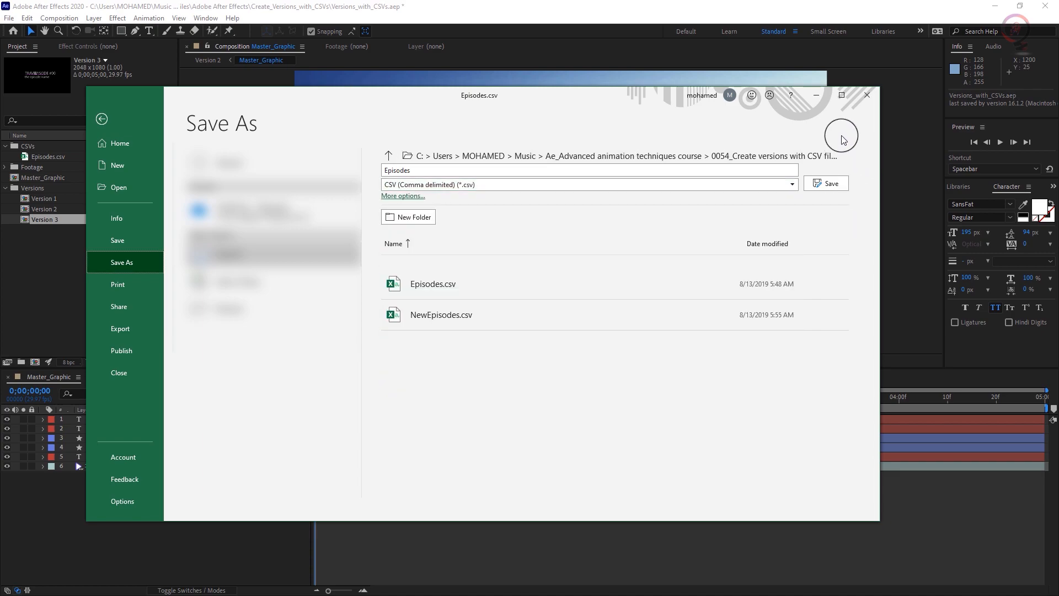
click(816, 95)
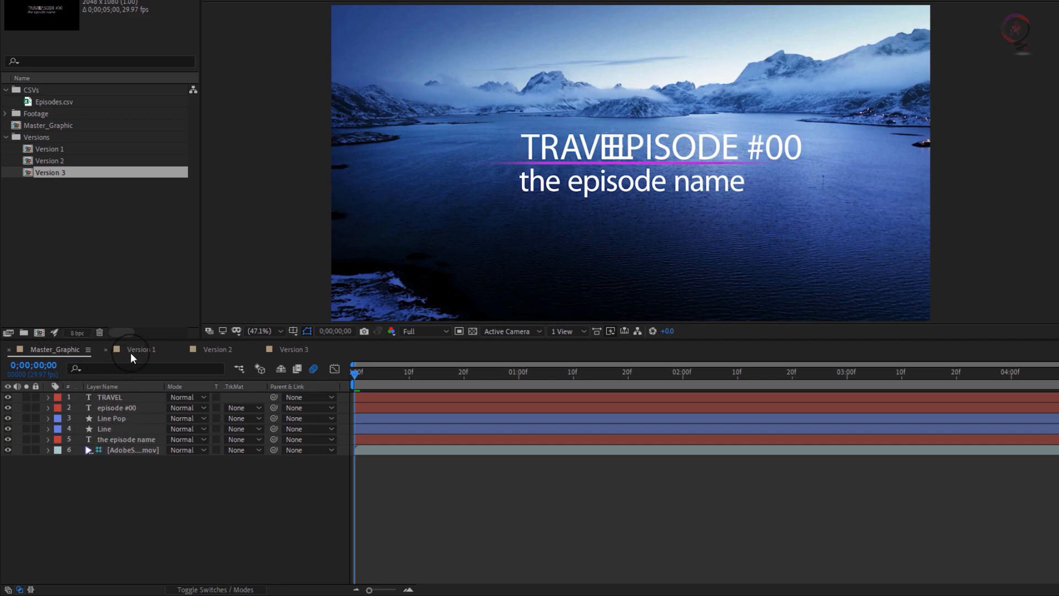
In the Version 1 composition, expand the Episodes.csv layer's data to show all Ep Numbers and Ep Name entries.
click(144, 349)
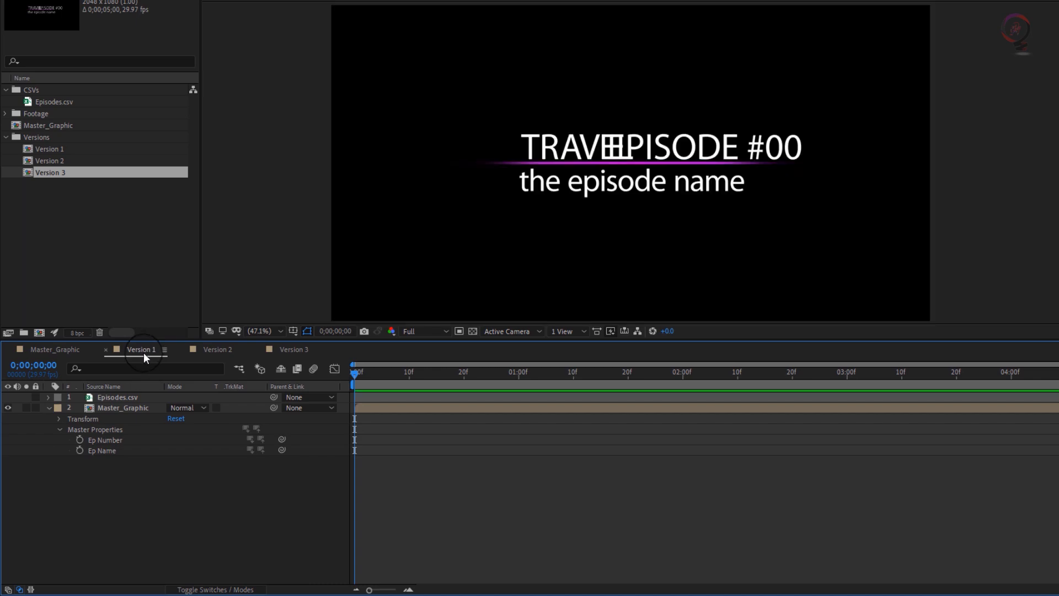
click(123, 409)
click(116, 408)
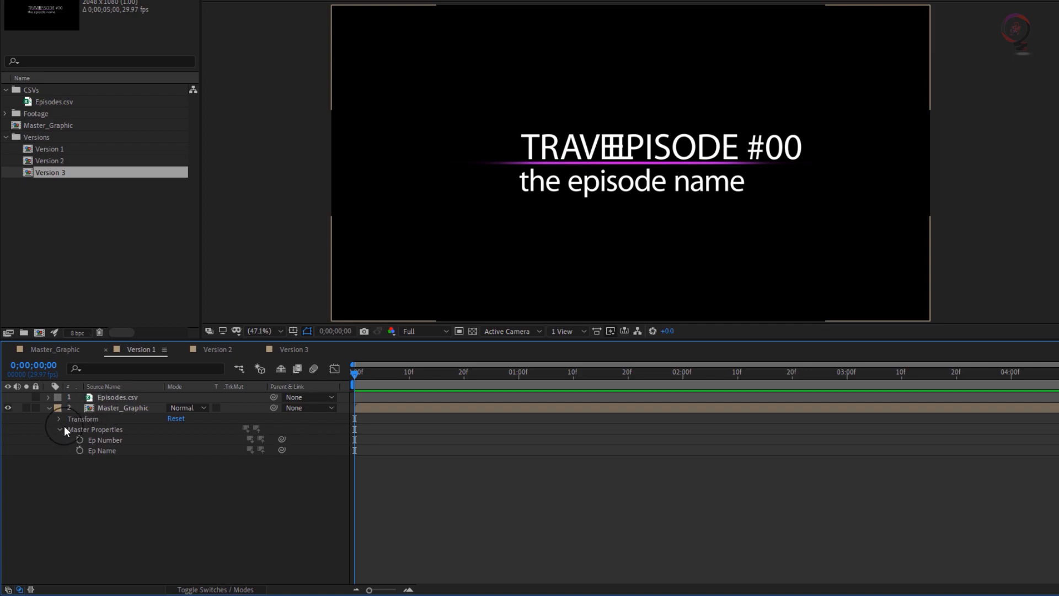
click(114, 412)
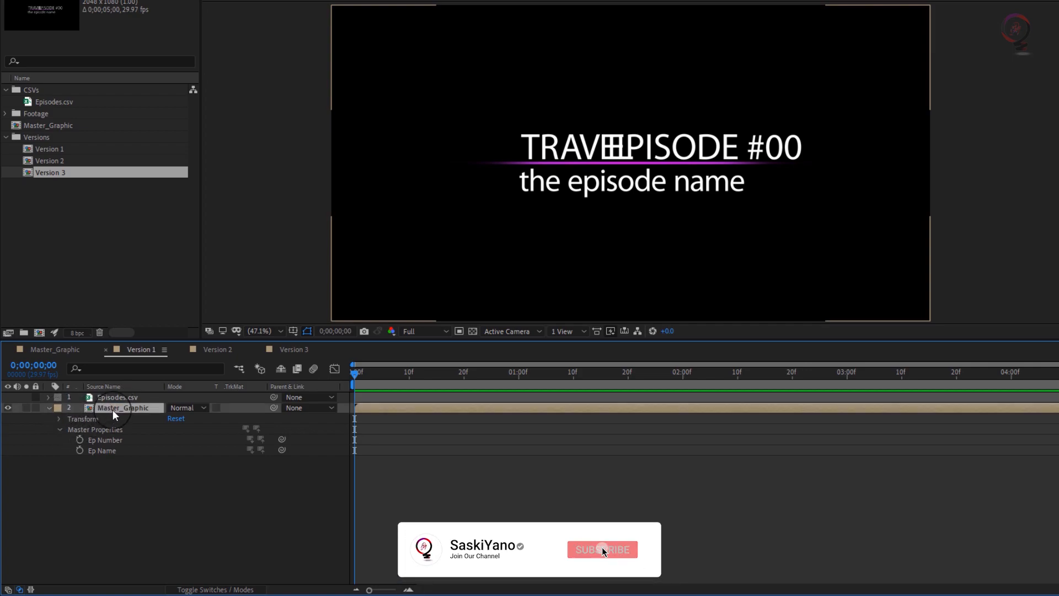
click(49, 396)
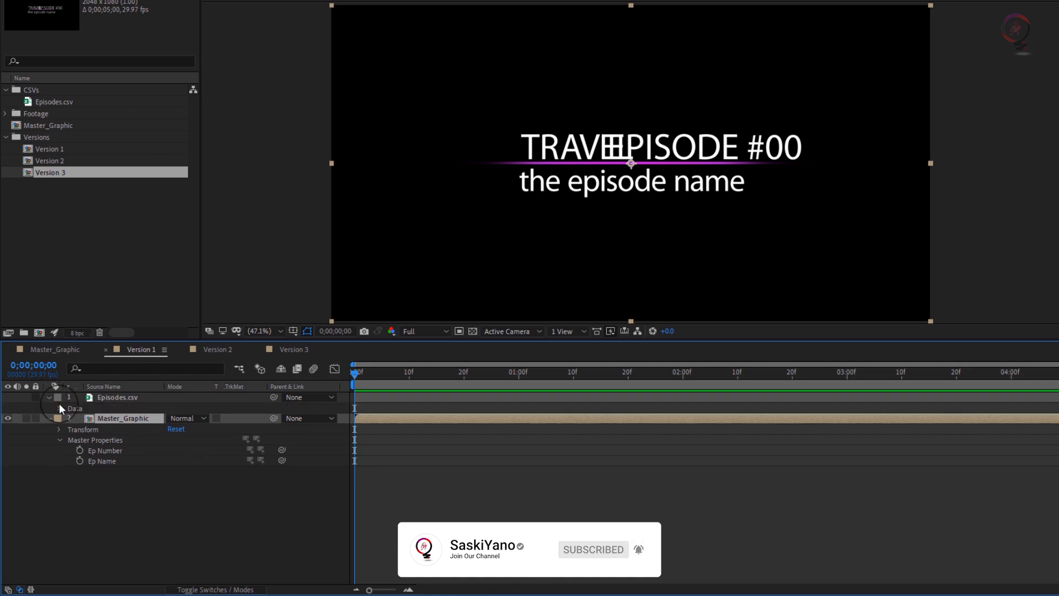
click(58, 408)
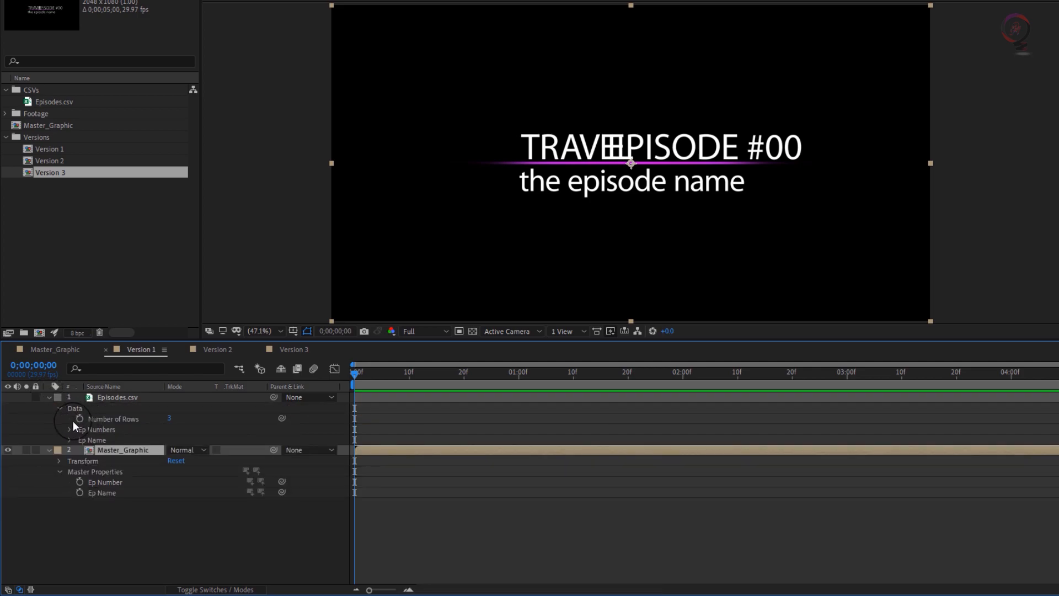
click(69, 430)
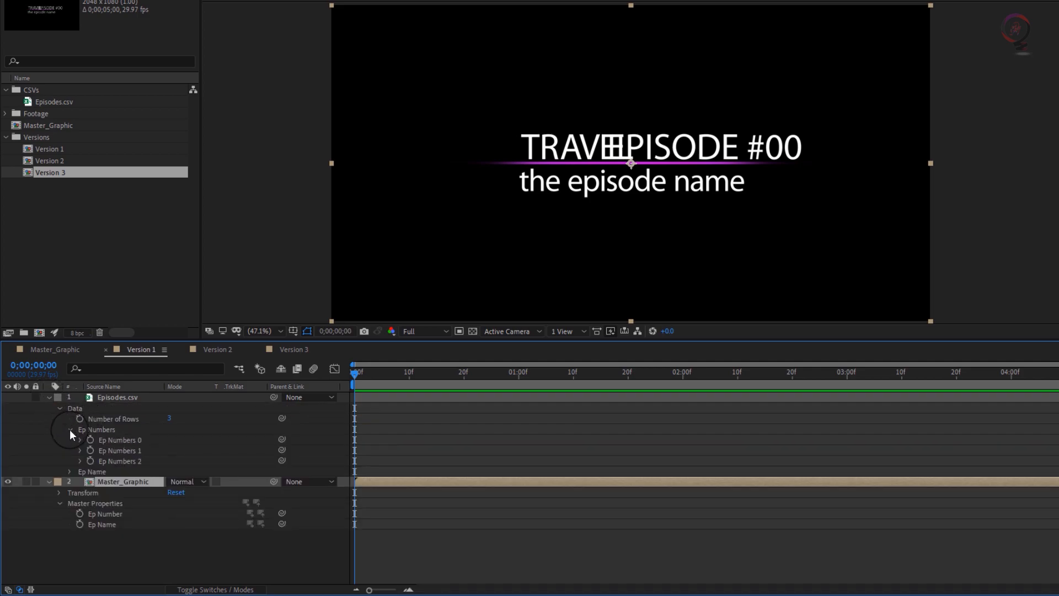
click(69, 471)
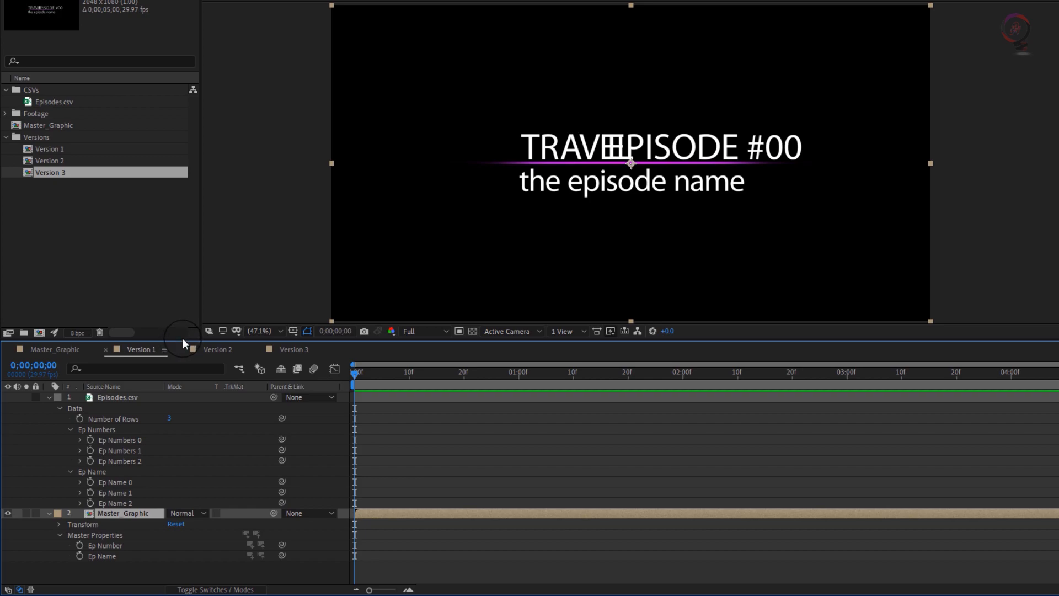
Link Master_Graphic's Ep Number property to Ep Numbers 0 and its Ep Name property to Ep Name 0 in Version 1.
drag(183, 339, 183, 337)
drag(190, 281, 190, 250)
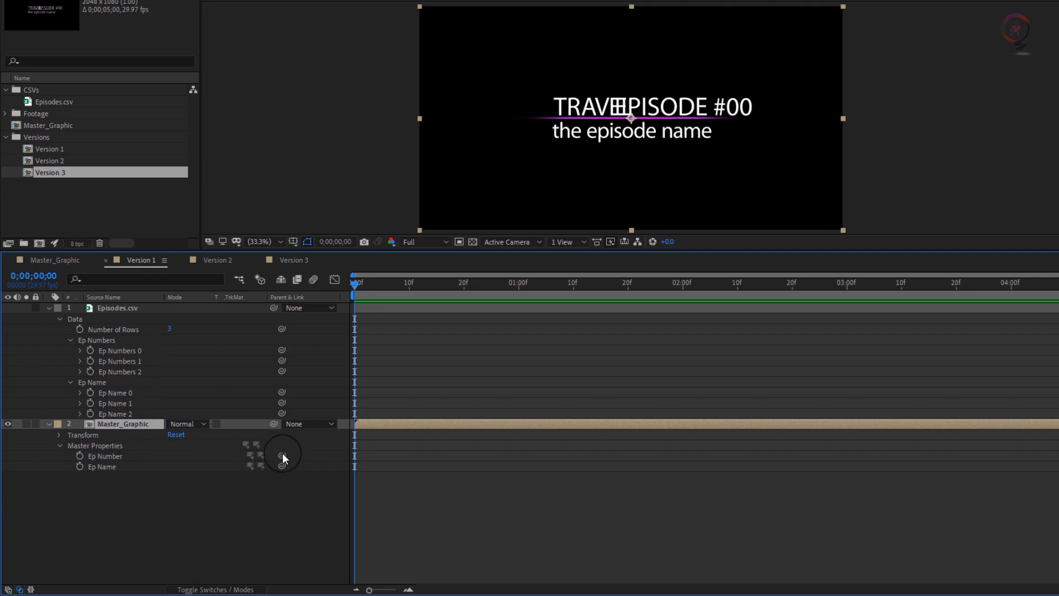
drag(282, 456, 135, 352)
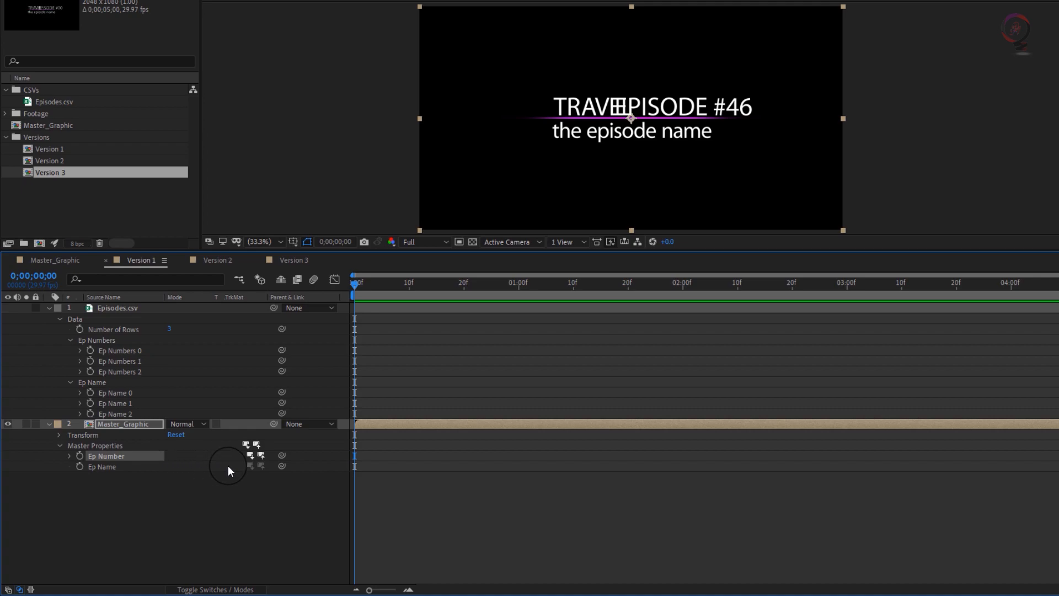
drag(281, 468, 148, 389)
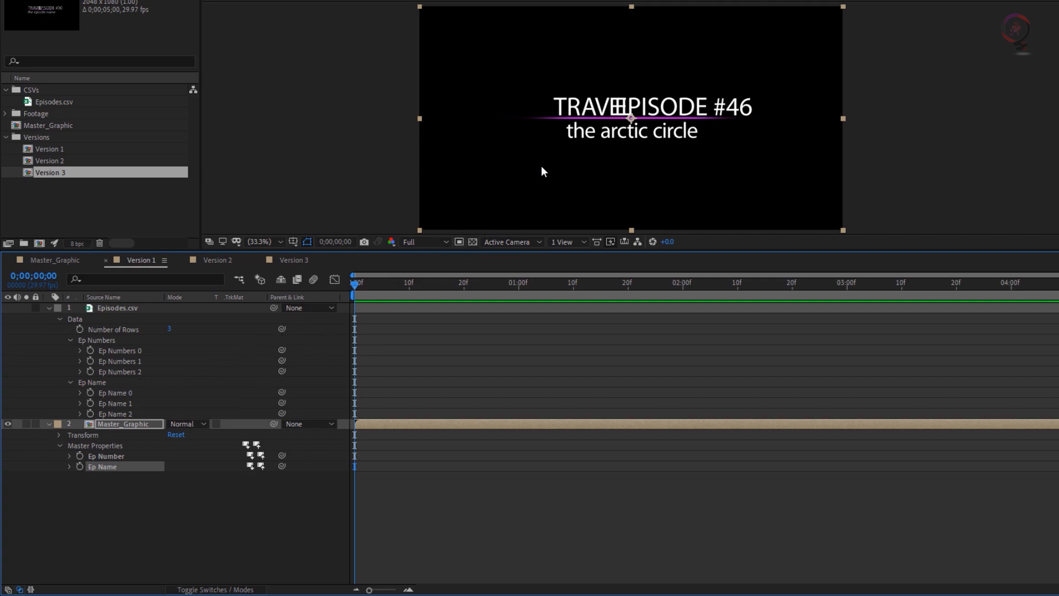
In the Version 2 composition, link Master_Graphic's Ep Number to Ep Numbers 1 and its Ep Name to Ep Name 1 from Episodes.csv.
click(197, 267)
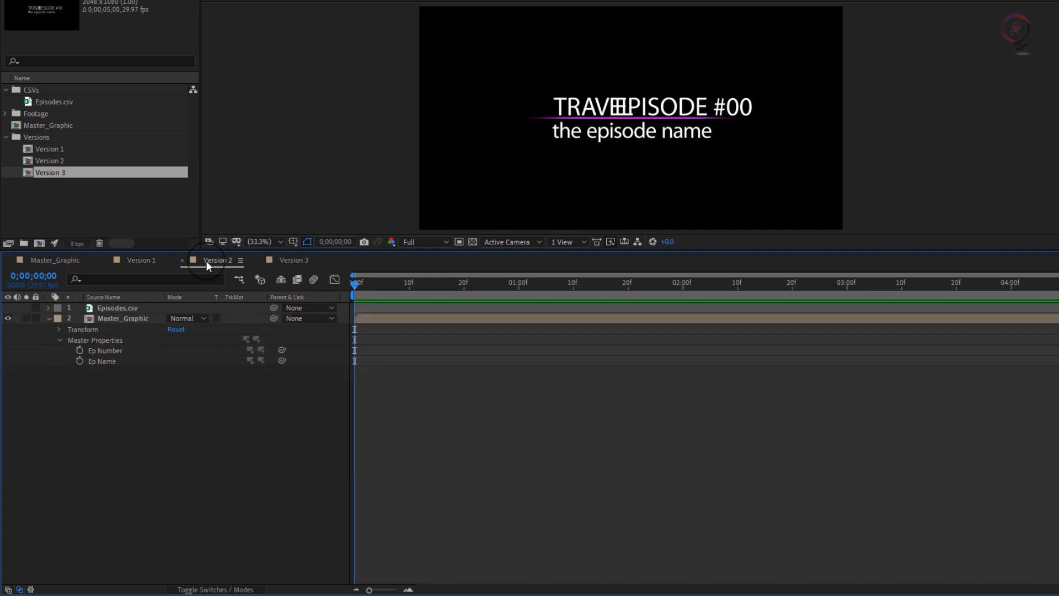
click(48, 307)
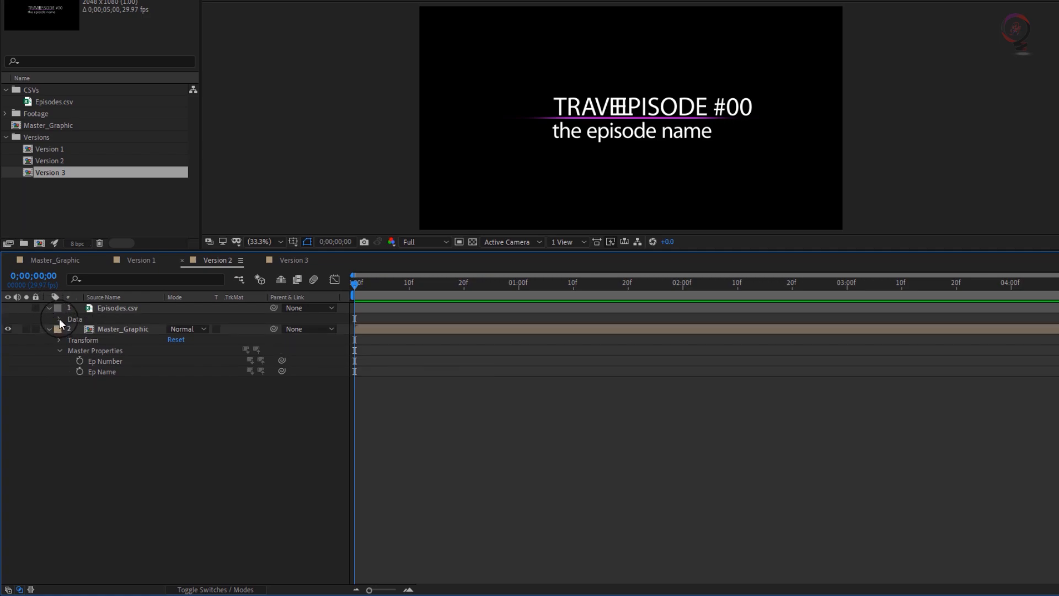
click(59, 319)
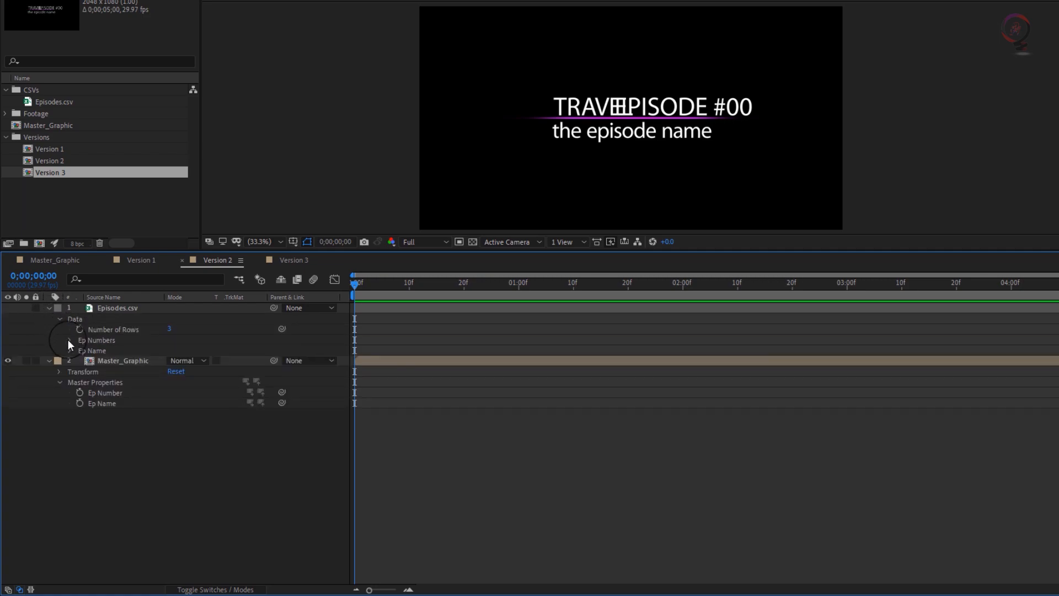
click(70, 341)
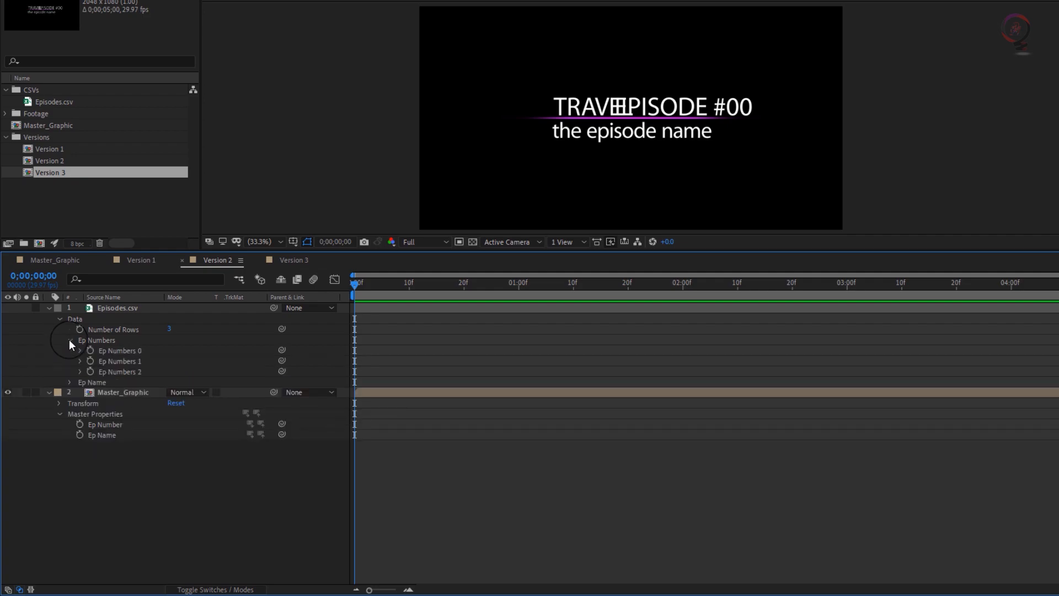
click(70, 382)
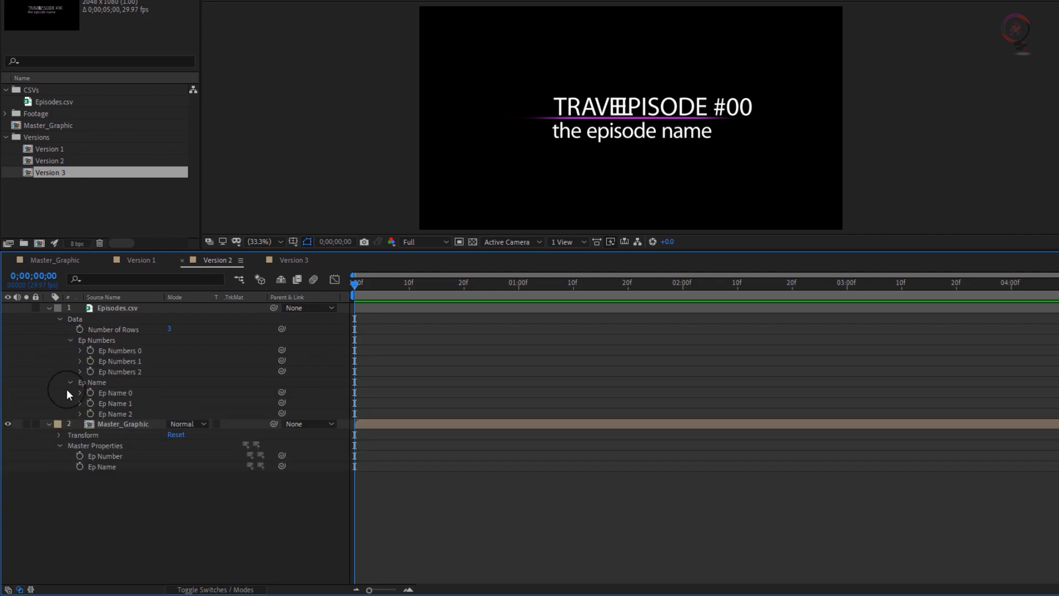
drag(282, 455, 145, 363)
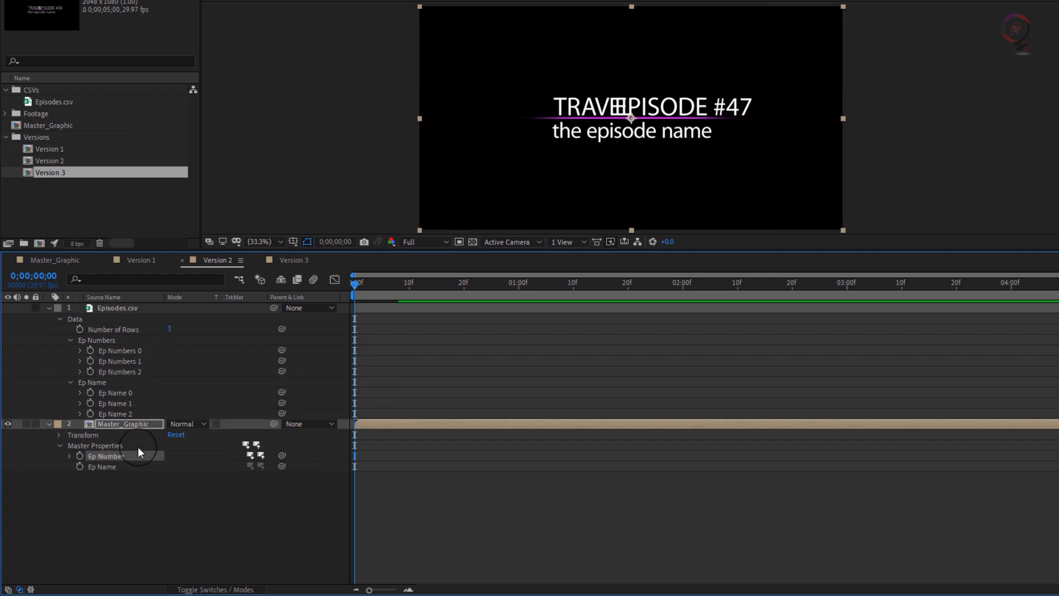
drag(282, 466, 134, 402)
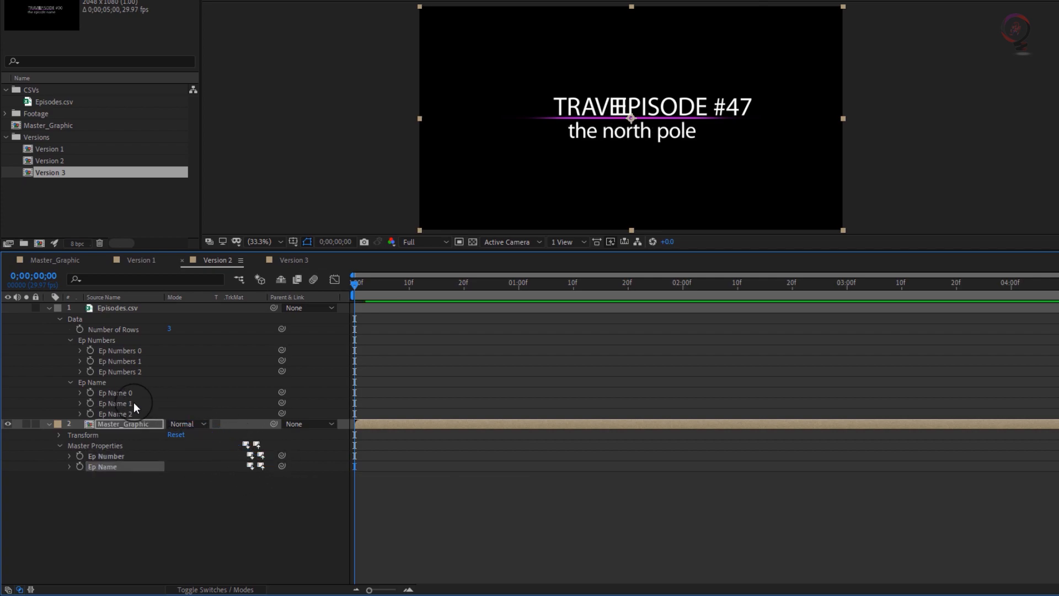
In the Version 3 composition, link Master_Graphic's Ep Name to Ep Name 2 and its Ep Number to Ep Numbers 2 from Episodes.csv.
click(278, 262)
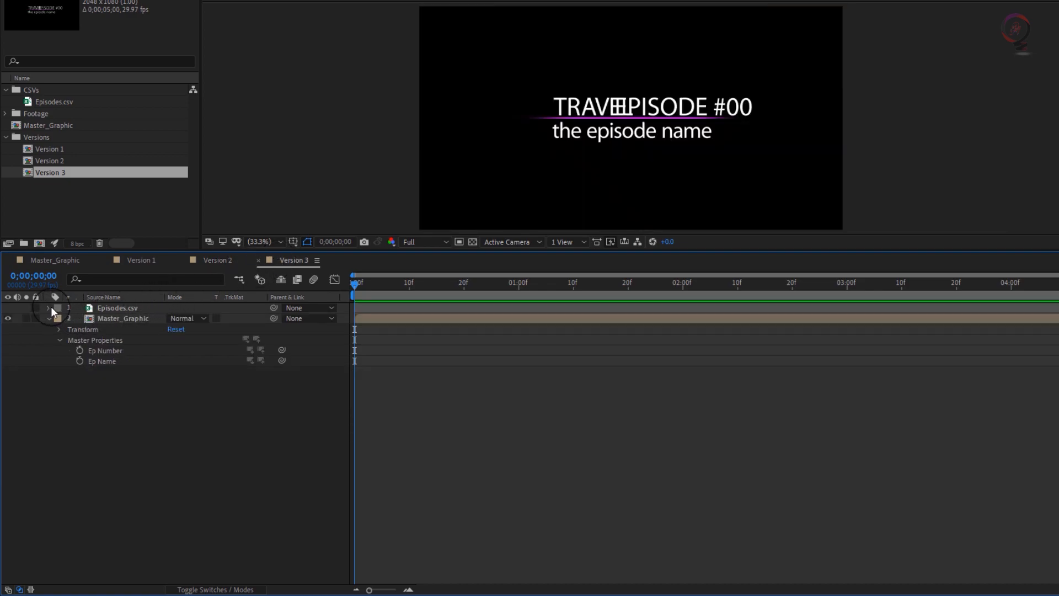
click(50, 307)
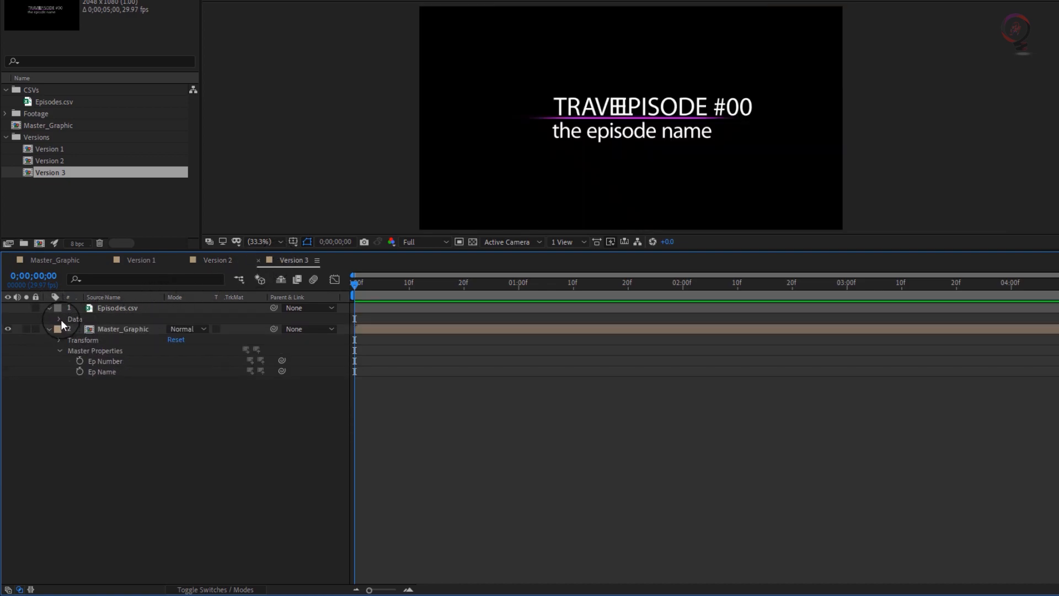
click(59, 318)
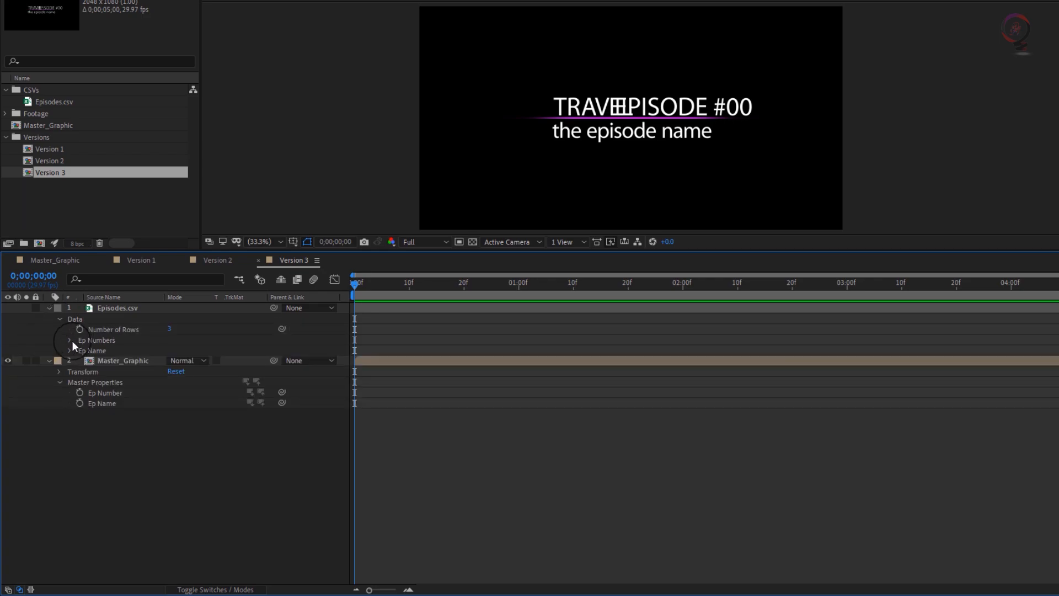
click(70, 339)
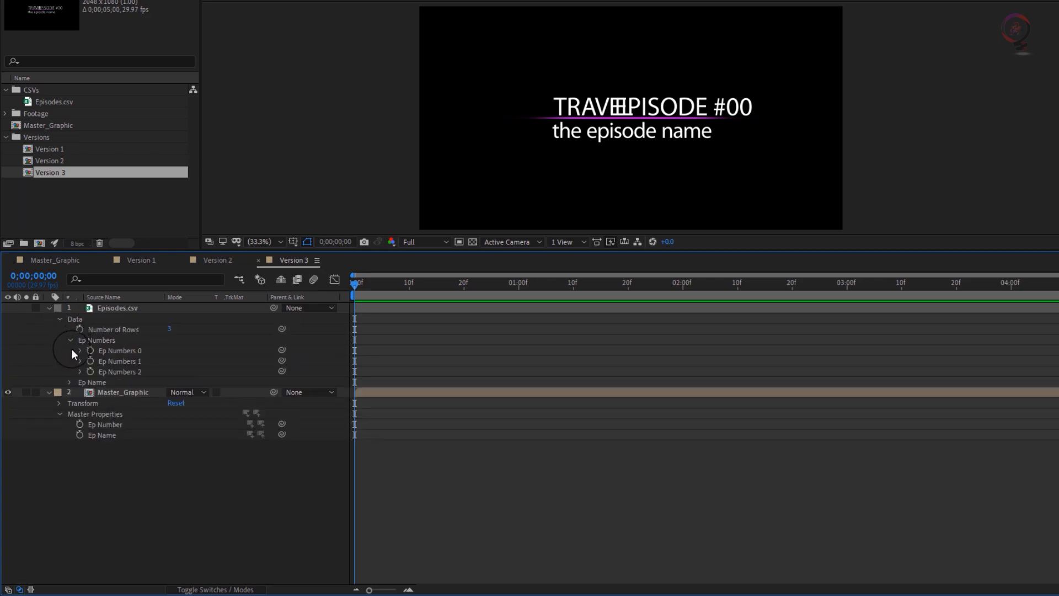
click(69, 382)
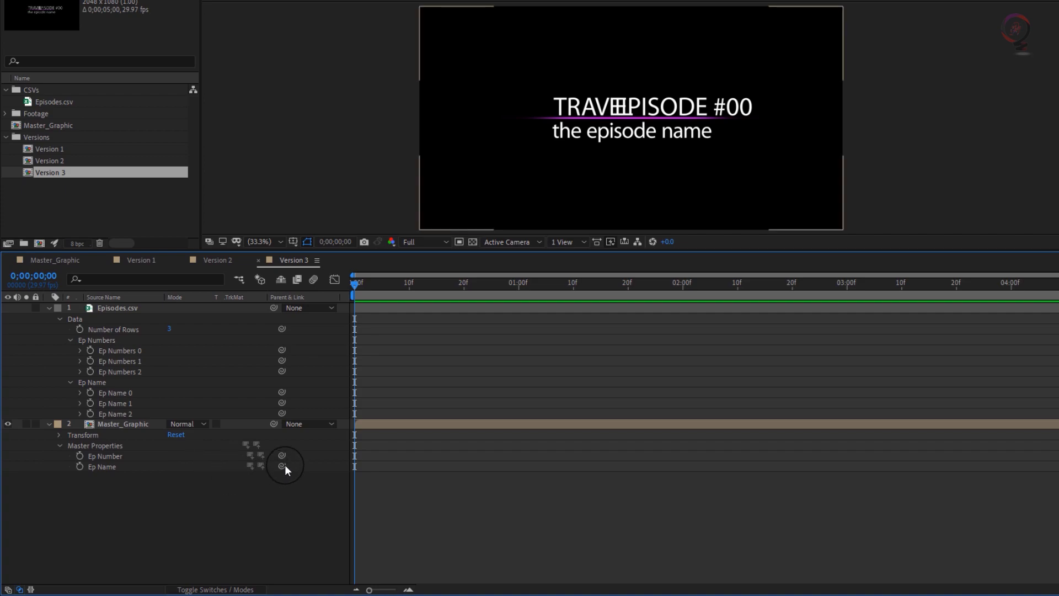
drag(279, 466, 118, 411)
drag(281, 455, 123, 375)
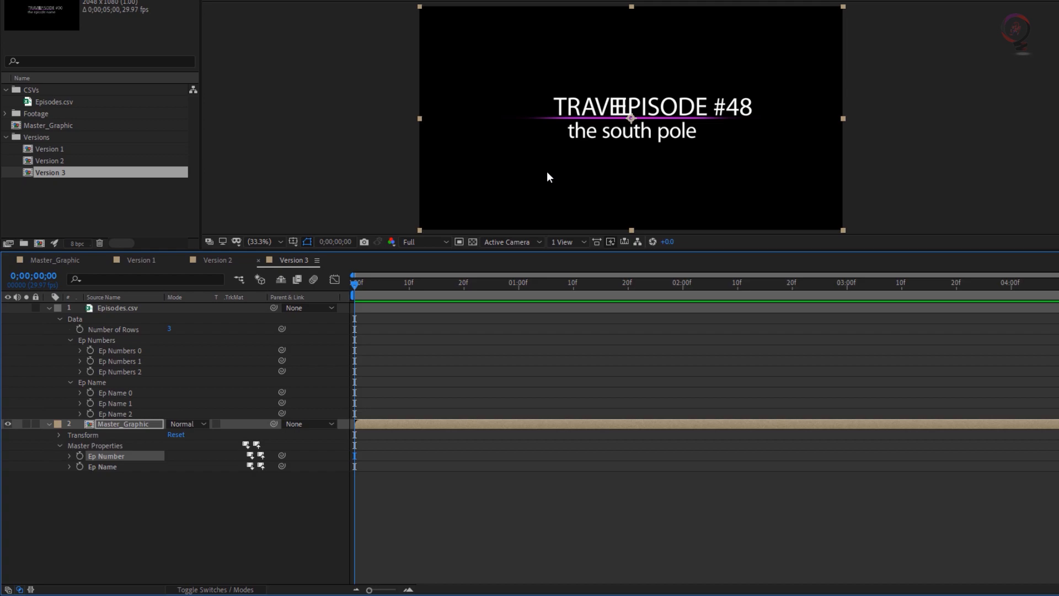
Compare the titles in the Version 1, Version 2 and Version 3 compositions while they use Episodes.csv.
click(65, 101)
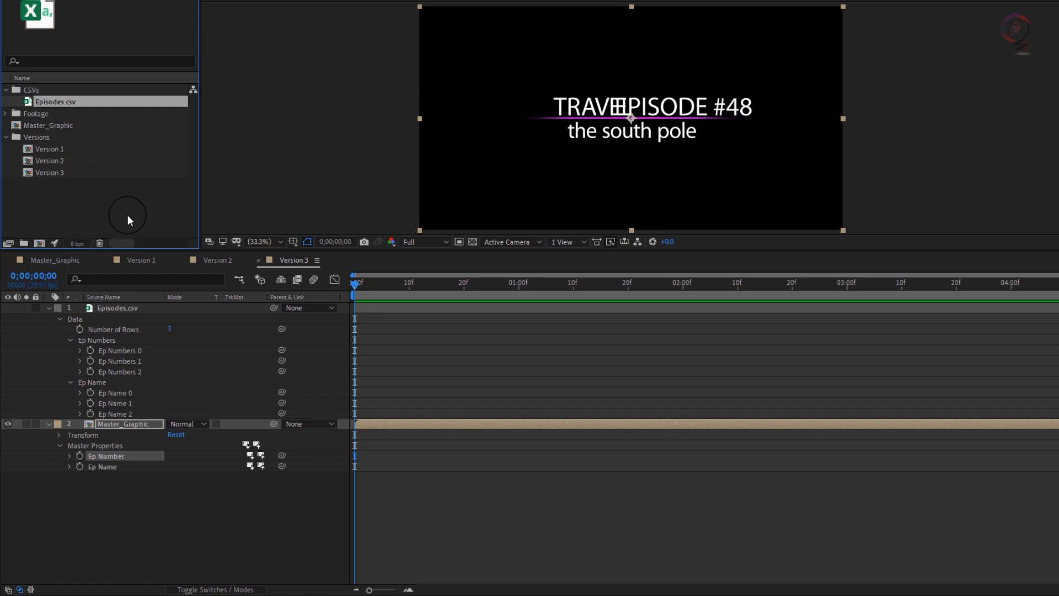
click(138, 259)
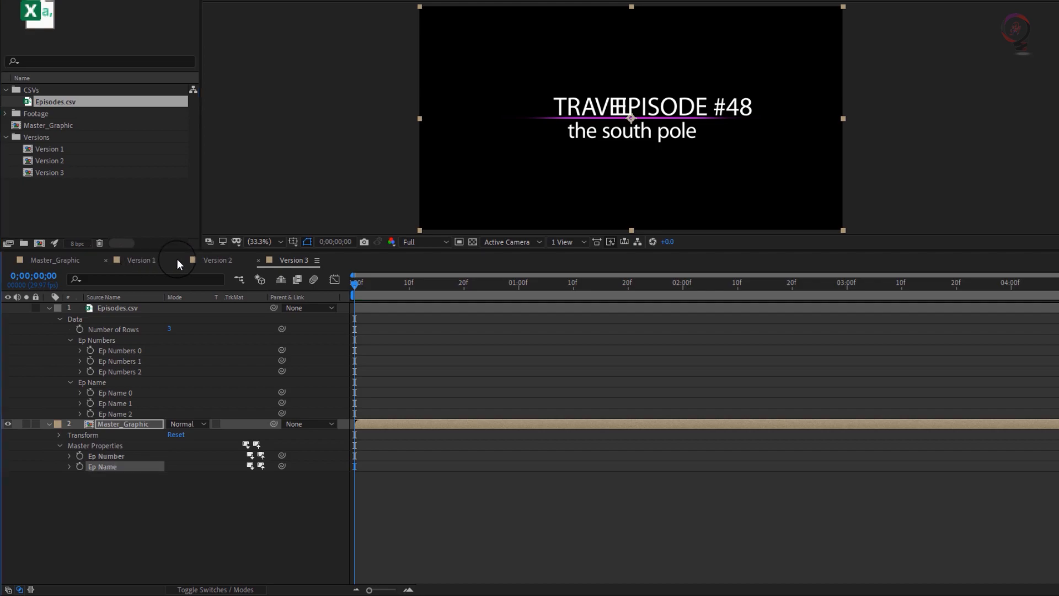
click(217, 259)
click(296, 259)
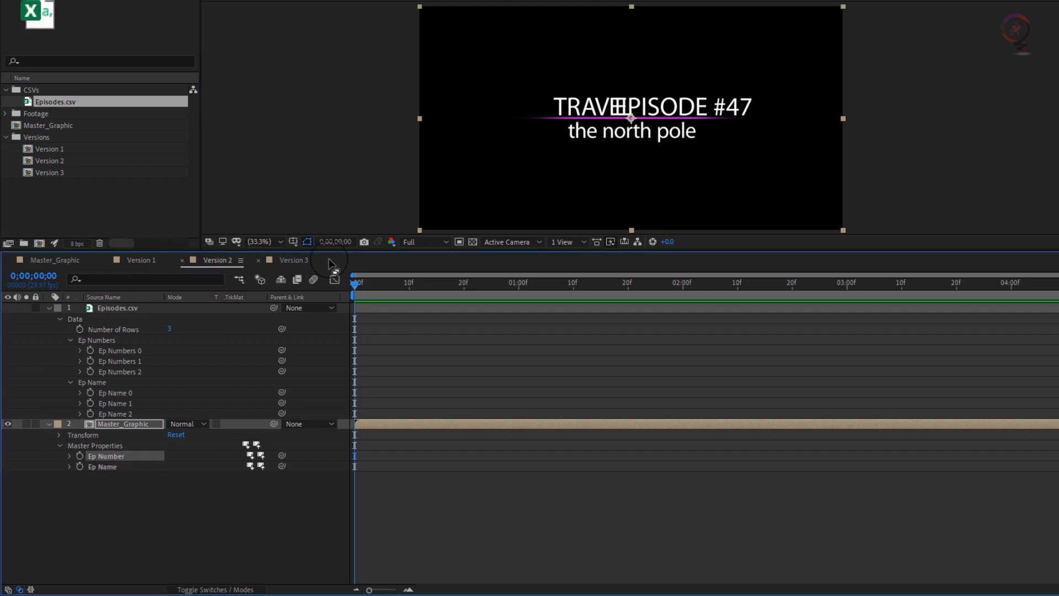
click(144, 260)
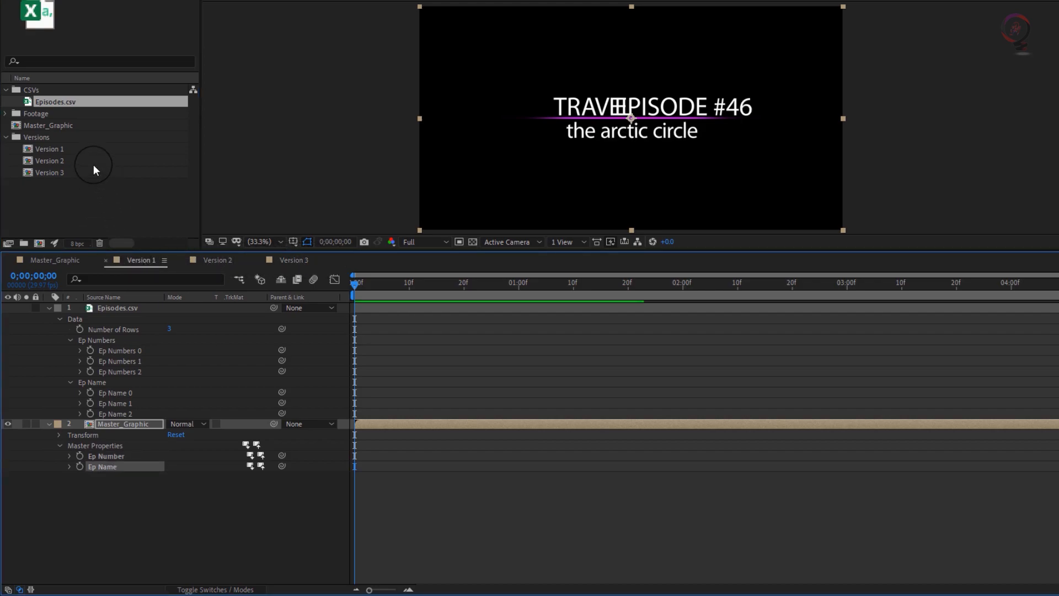
Replace the Episodes.csv footage in the project with NewEpisodes.csv from the CSVs folder inside (Footage).
right_click(90, 102)
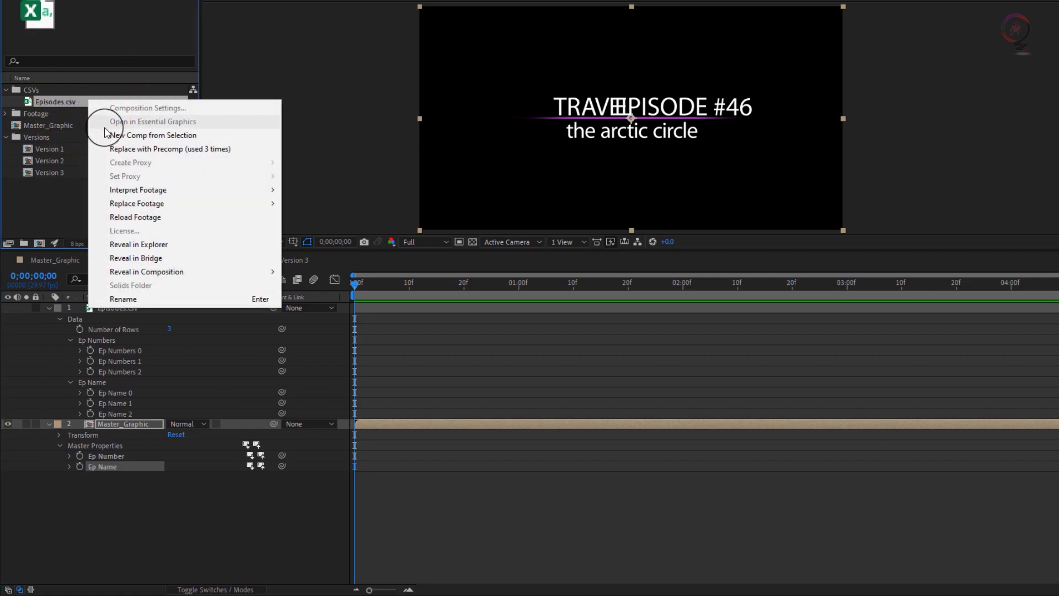
mouse_move(196, 210)
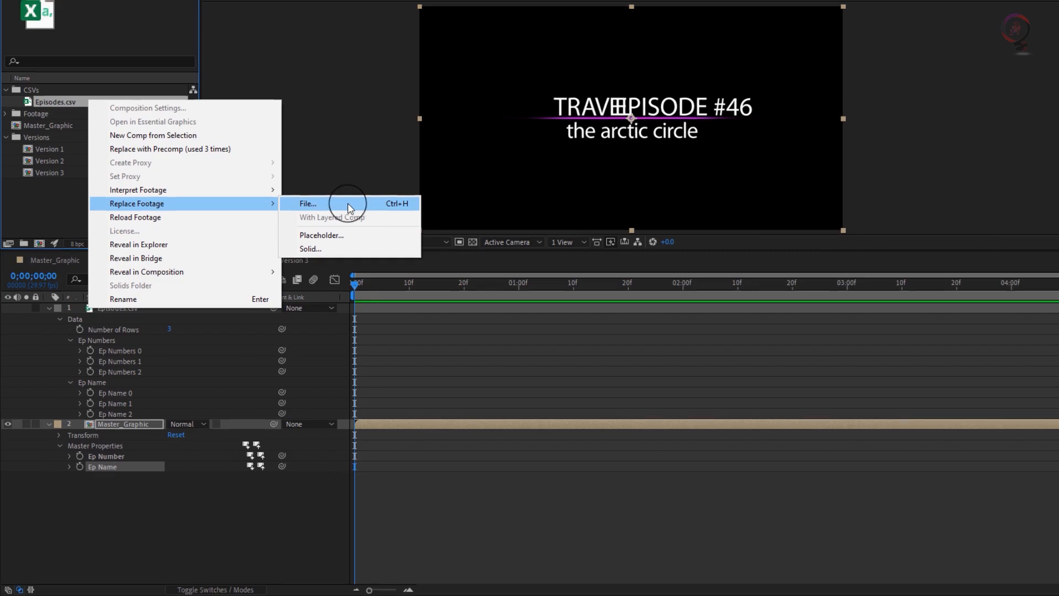
click(363, 205)
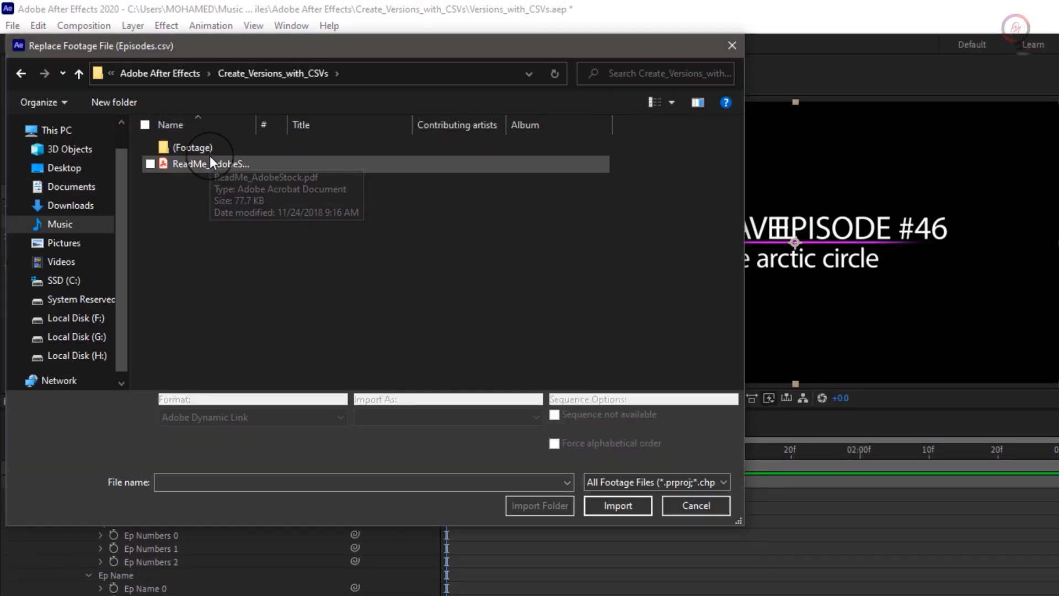
double_click(207, 148)
double_click(206, 150)
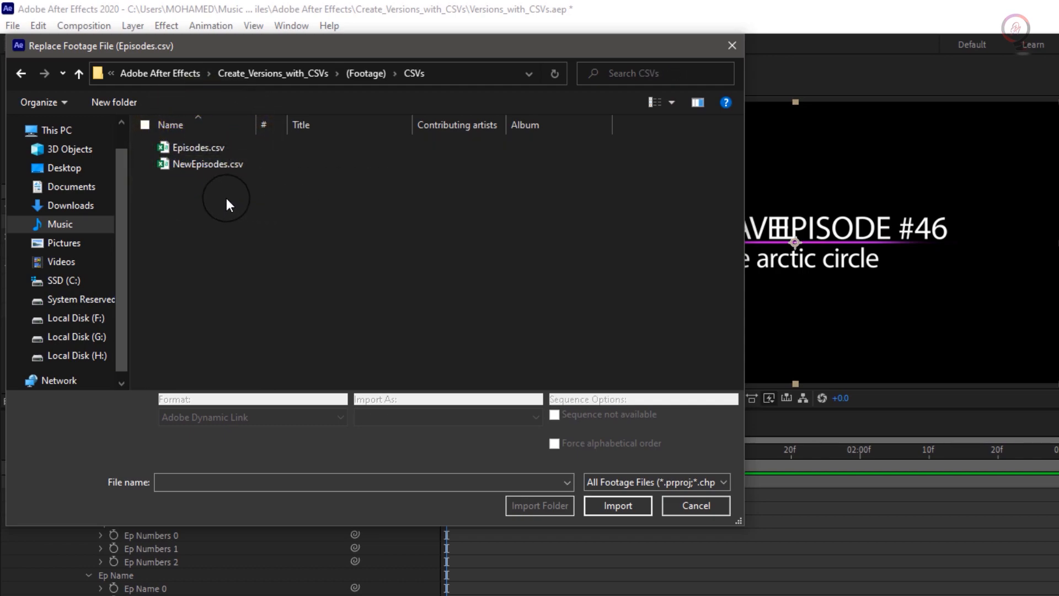
click(234, 164)
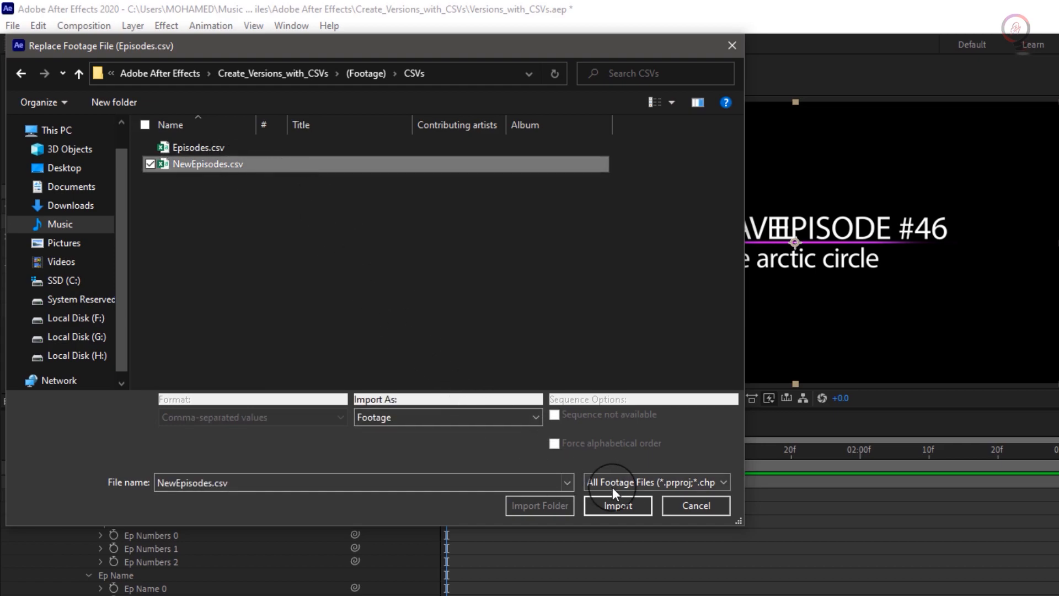
click(627, 505)
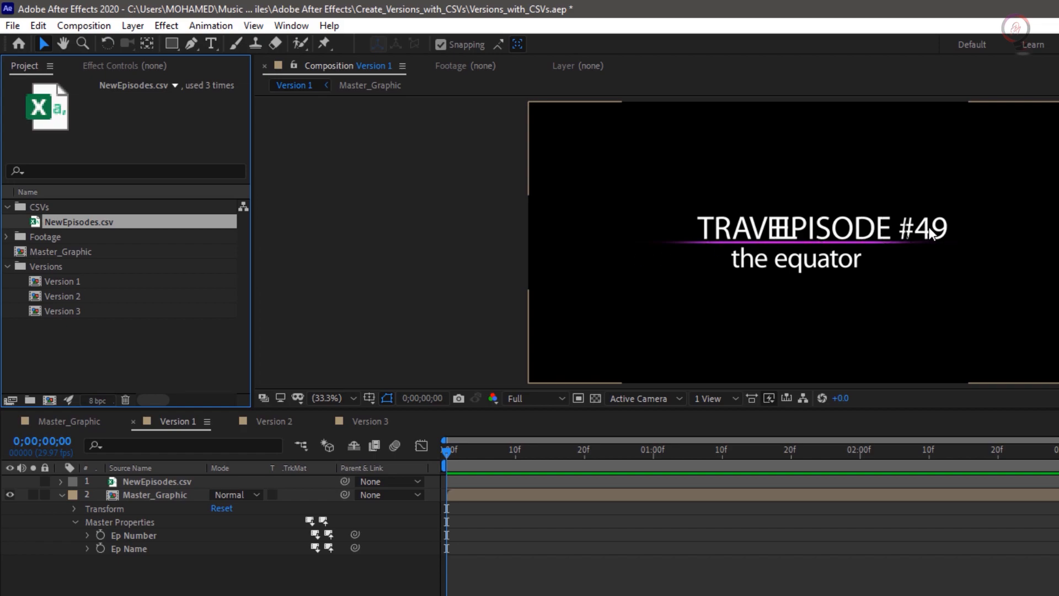
Check the episode number and name in the Version 2, Version 3 and Version 1 compositions with the replaced CSV data.
click(270, 421)
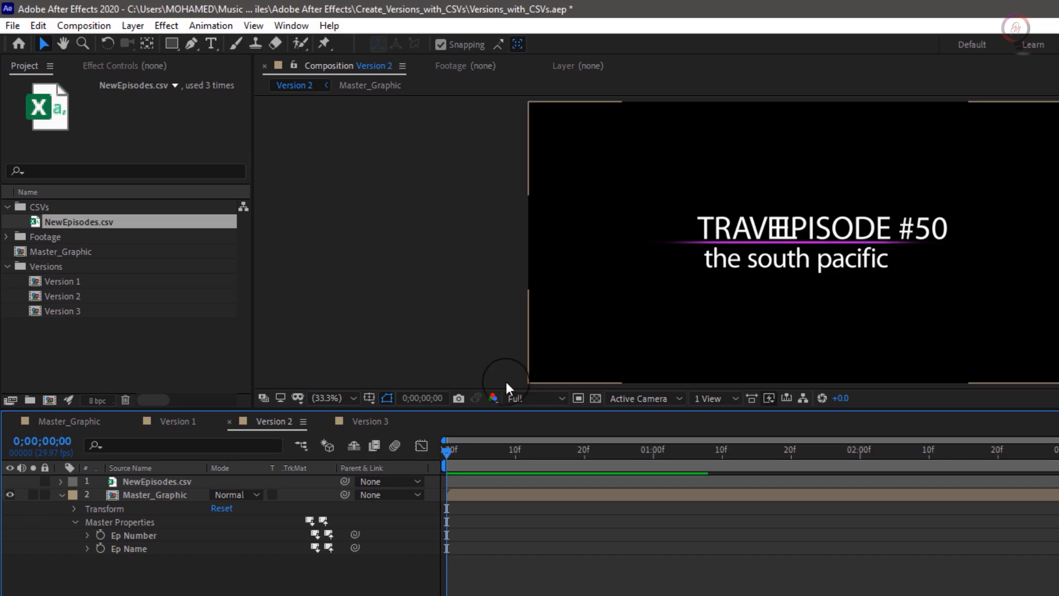
click(360, 420)
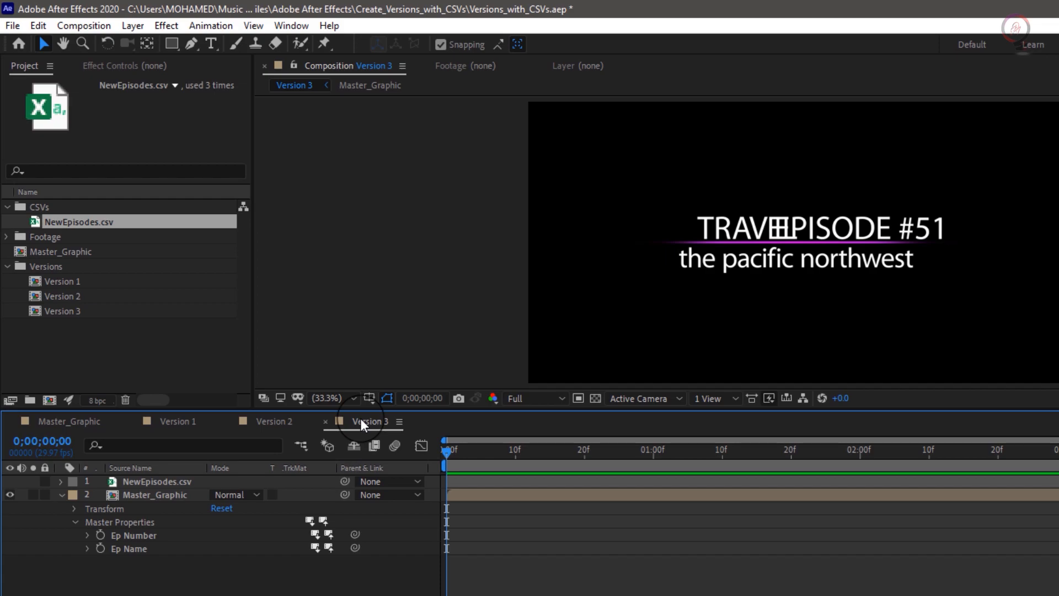
click(186, 423)
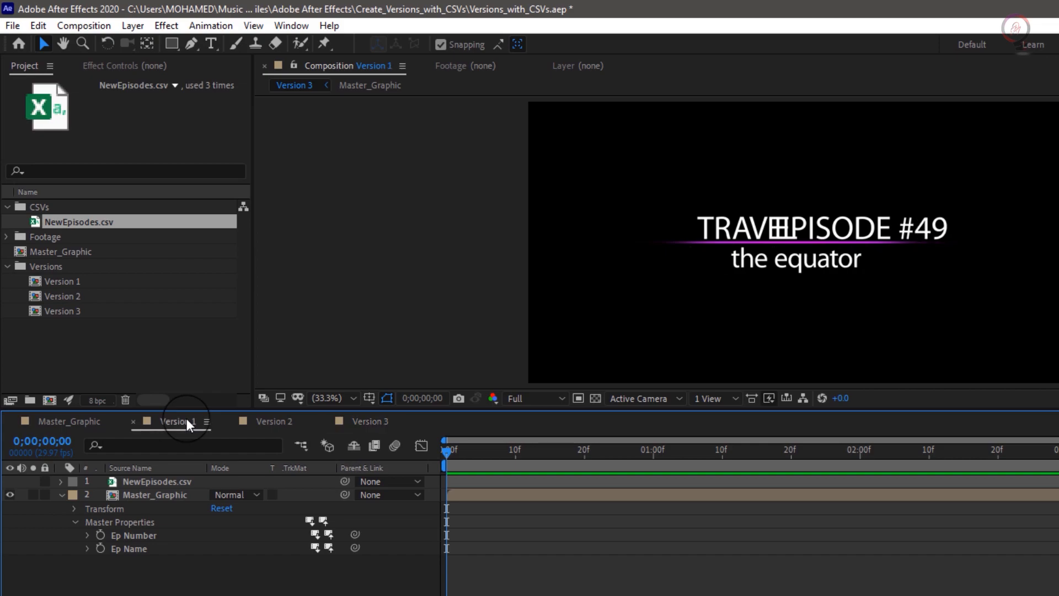